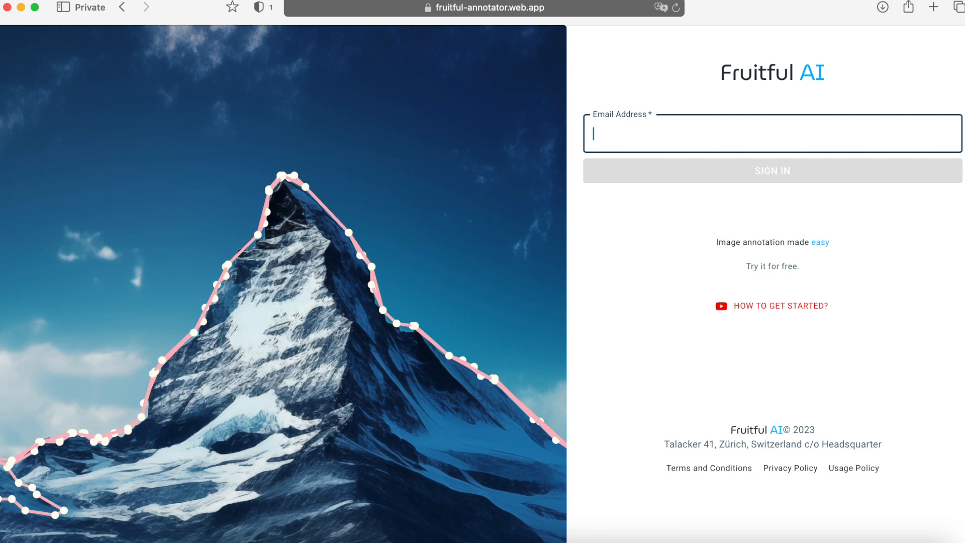
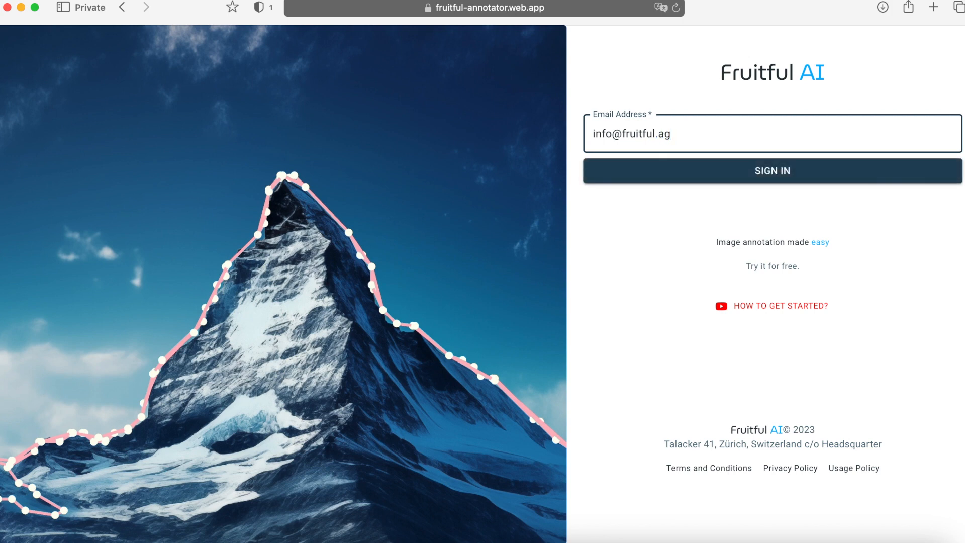
Enter the account e-mail and request a magic sign-in link
key(Return)
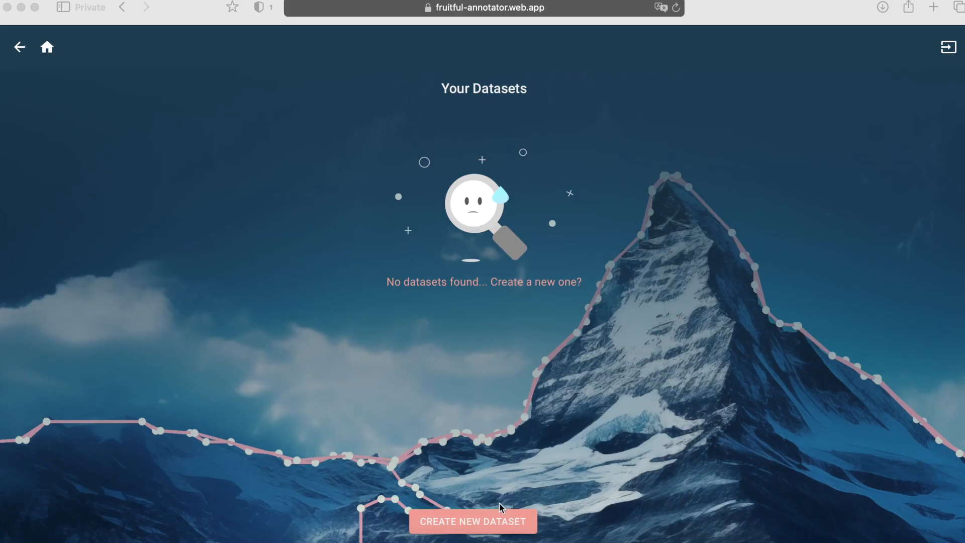
Create 'My First Dataset' from the uploaded example_img.jpeg lake photo and submit it
click(478, 520)
click(472, 519)
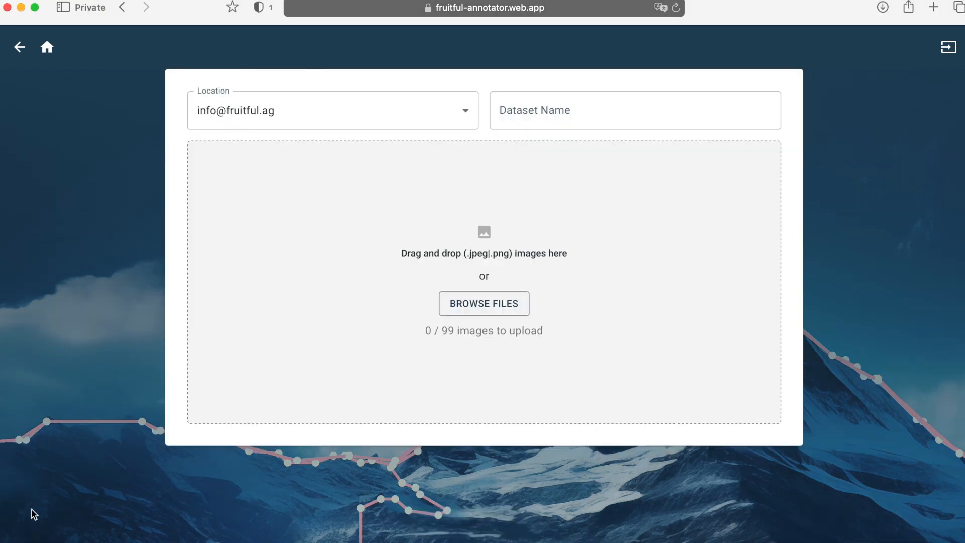
drag(2, 432, 336, 331)
click(537, 123)
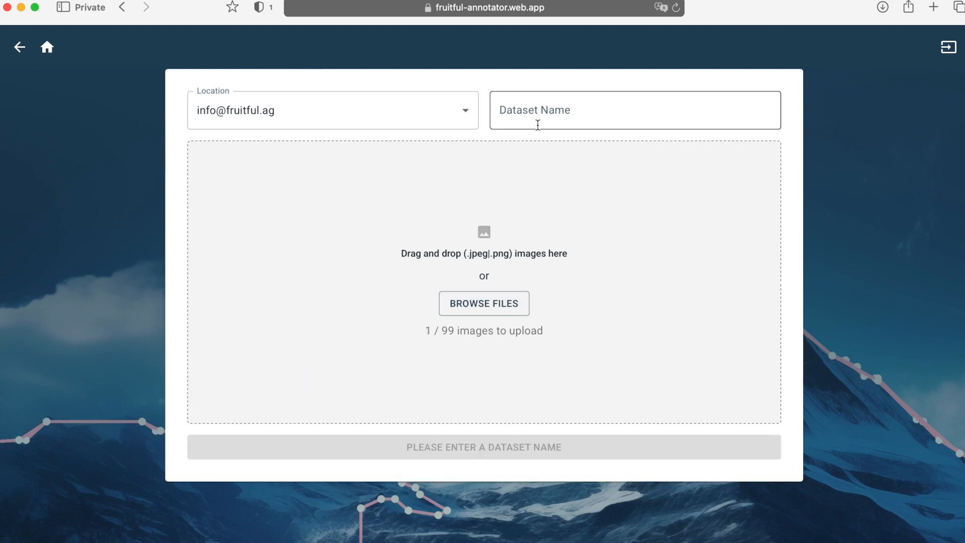
text(My Fir)
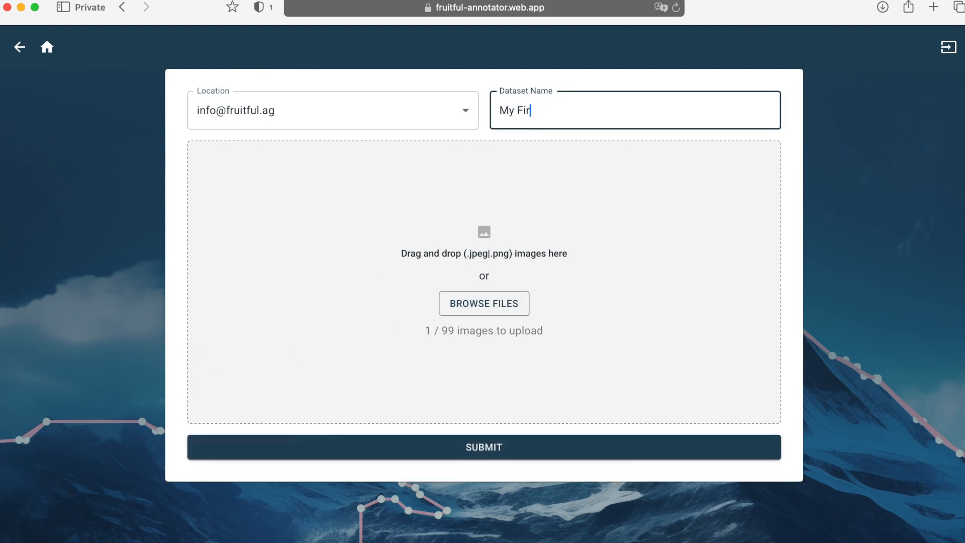
text(st Dataset)
click(515, 451)
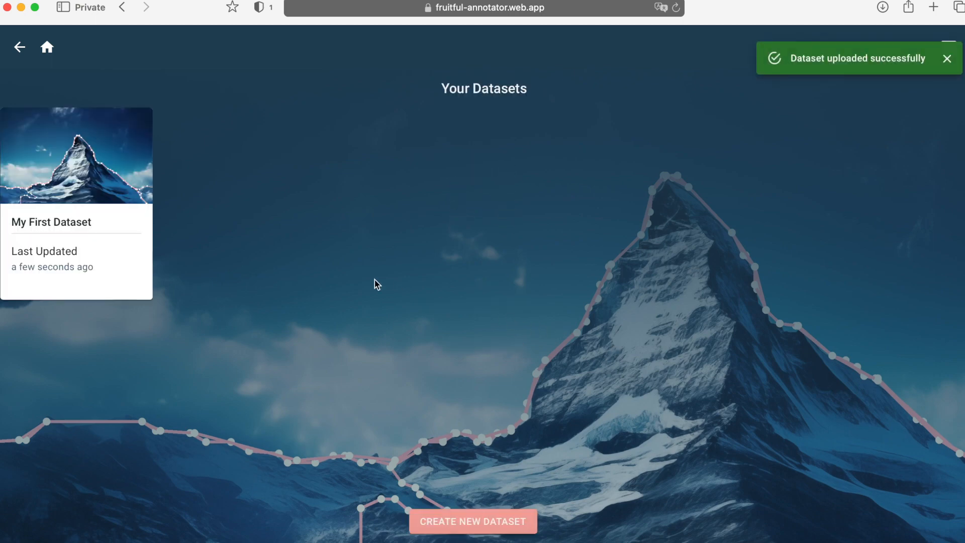
Open My First Dataset and auto-segment the lake photo into mountain, shoreline and person outlines
click(108, 184)
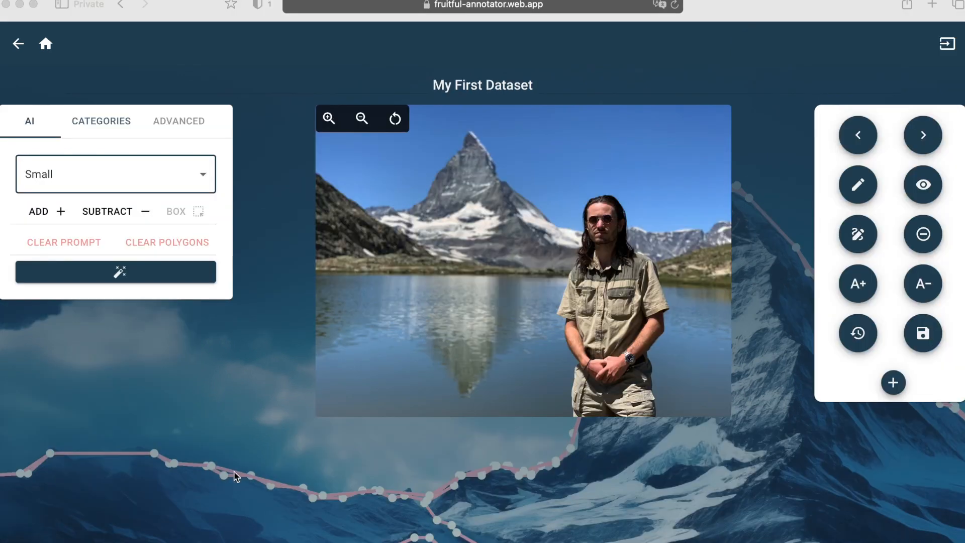
click(102, 277)
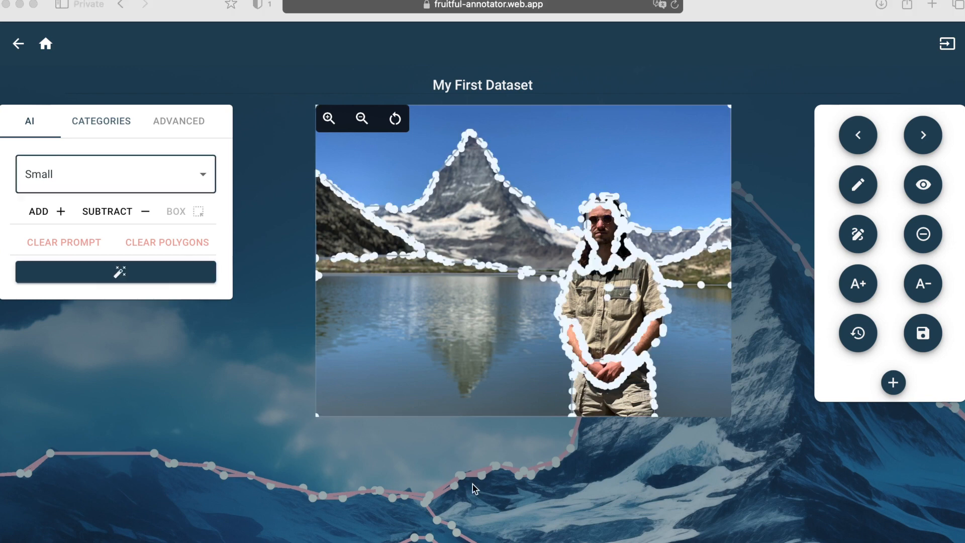
click(475, 196)
Label the peak and the left mountain regions as Mountain
drag(537, 220, 439, 216)
text(Mountain)
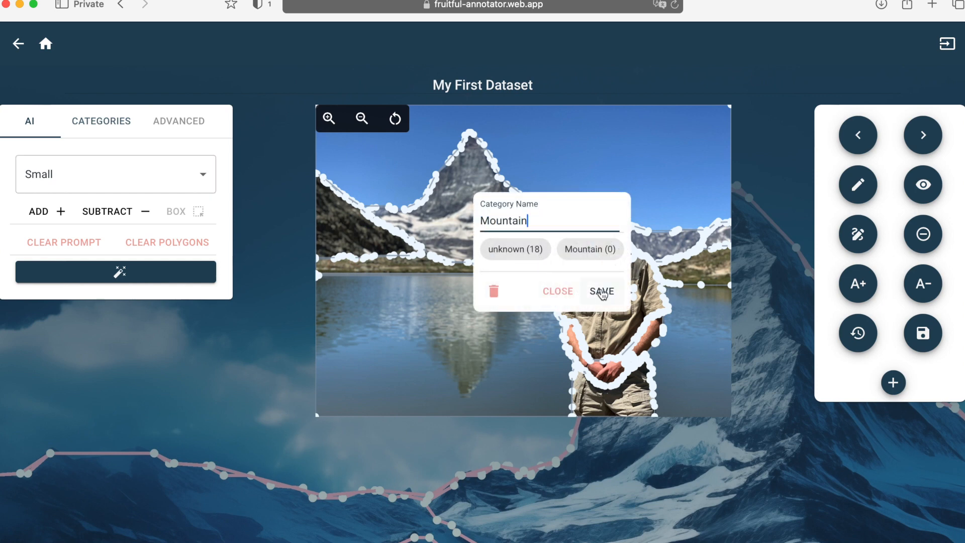
click(600, 290)
click(331, 235)
click(447, 291)
click(458, 332)
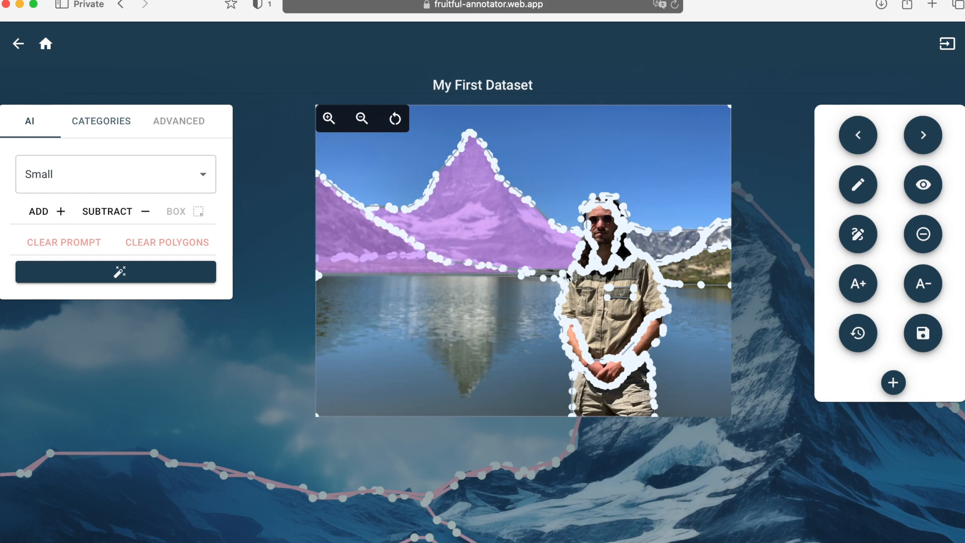
Label the person's hair region Hair and arms region arms
click(587, 259)
click(650, 150)
double_click(650, 151)
text(Hair)
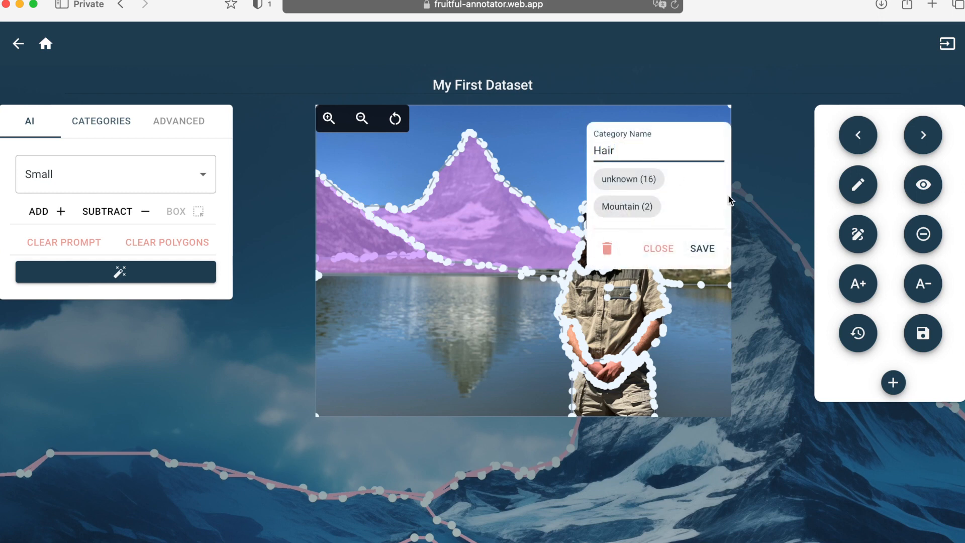
click(704, 249)
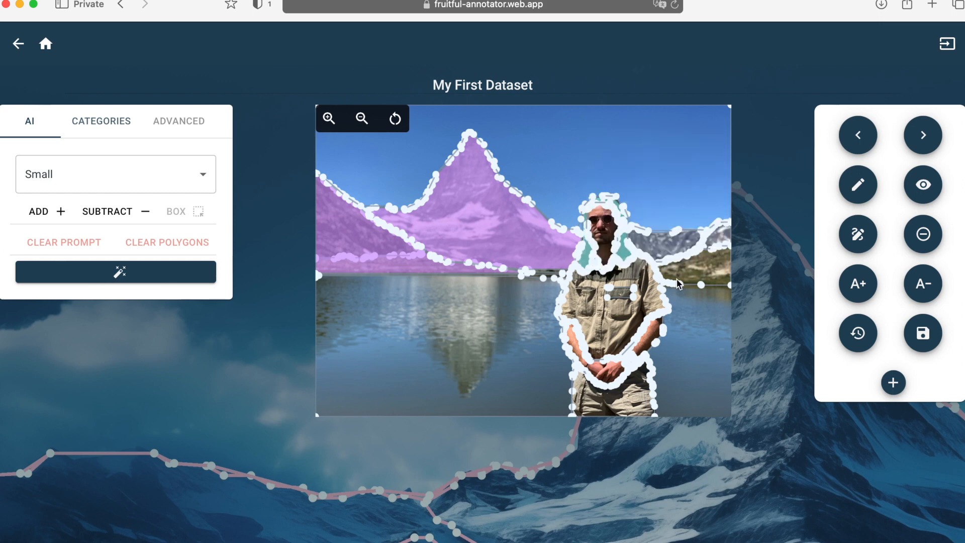
click(653, 334)
click(725, 219)
double_click(726, 221)
key(BackSpace)
text(arms)
click(755, 318)
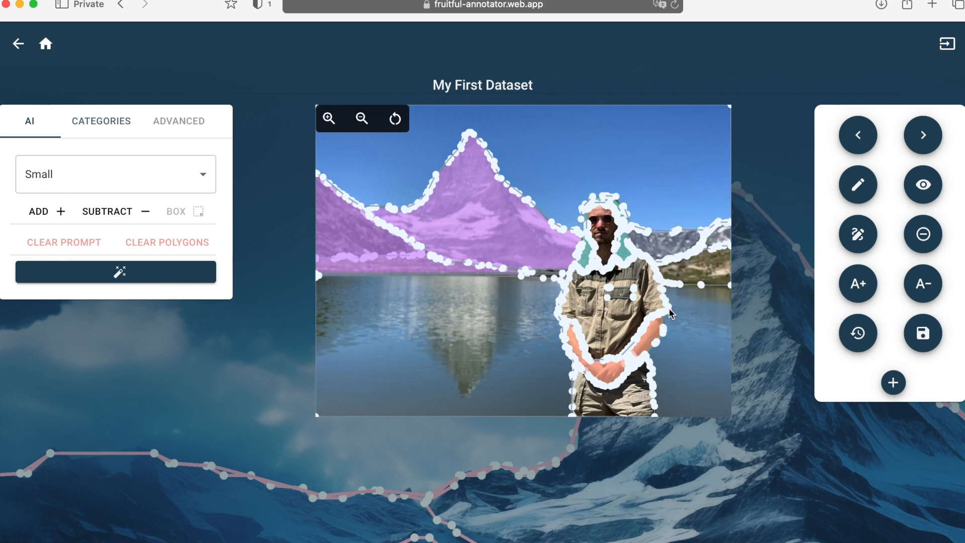
Label the person's shirt region T-shirt
click(598, 324)
double_click(644, 213)
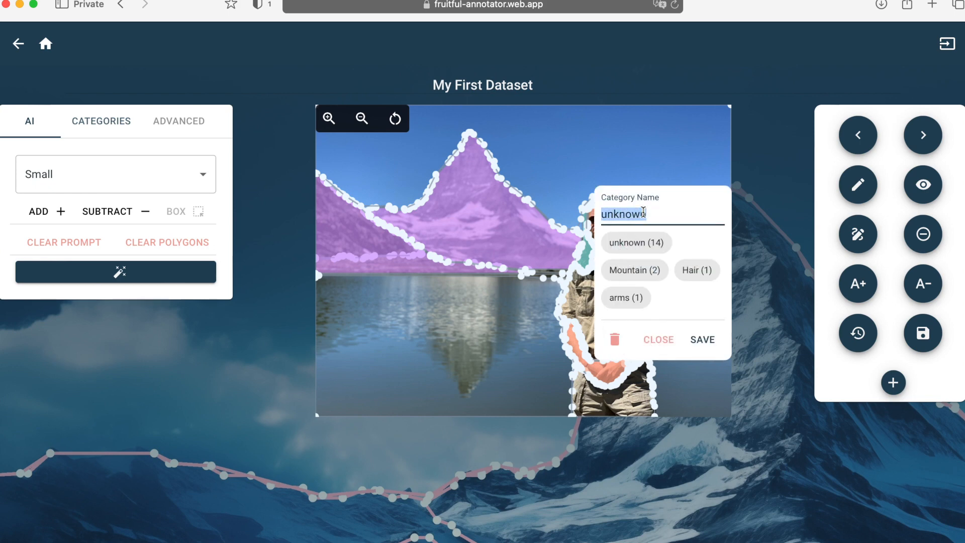
text(T-shirt)
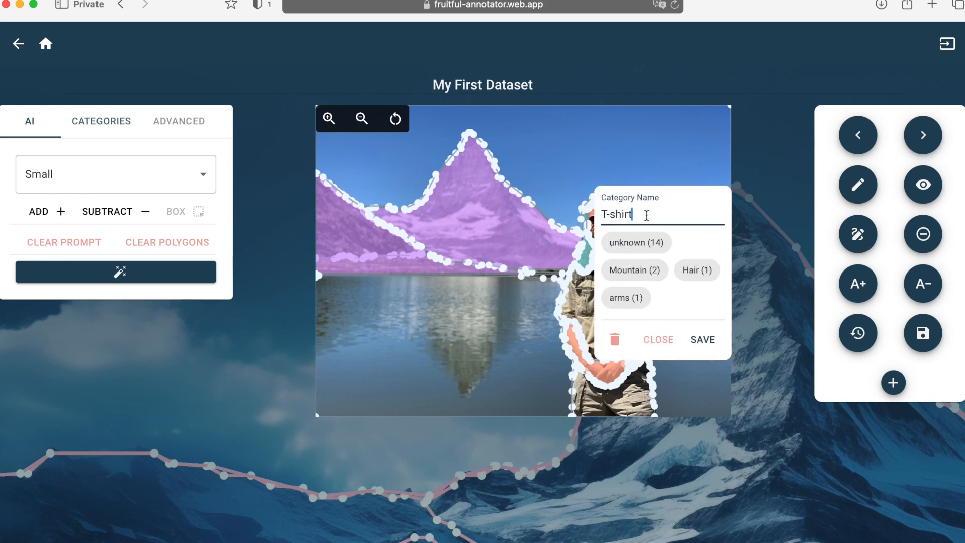
click(701, 339)
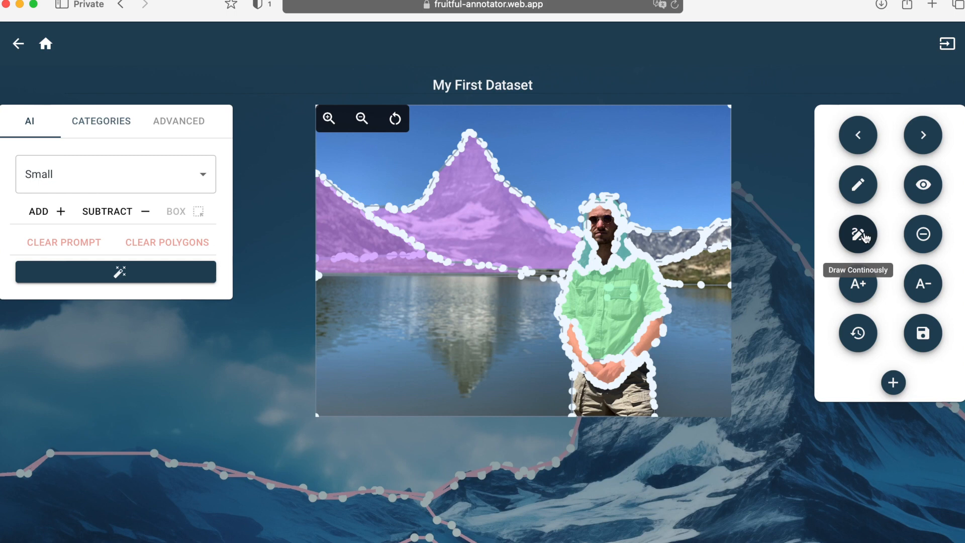
Freehand-trace the lake water right of the person and label it Water
click(865, 237)
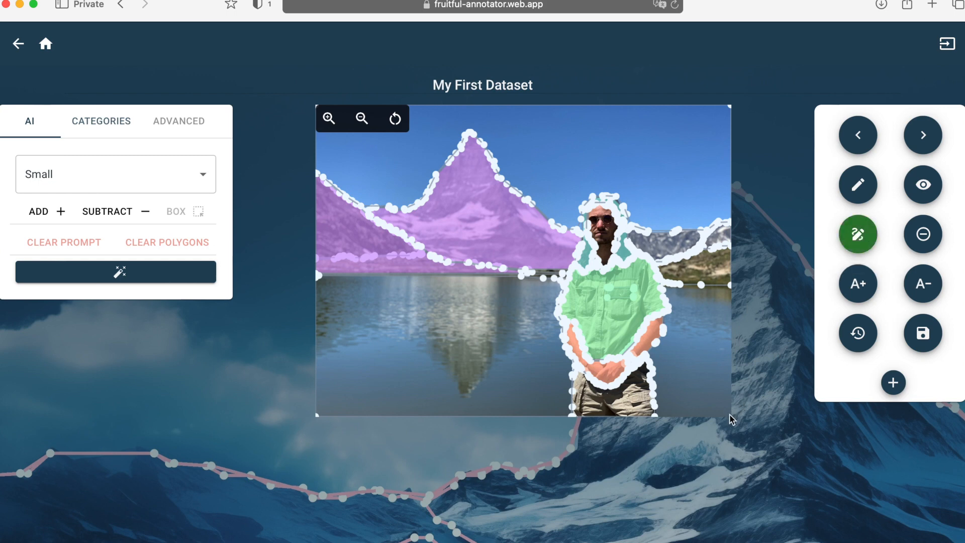
mouse_move(732, 419)
mouse_down()
mouse_move(661, 414)
mouse_move(653, 357)
mouse_move(669, 343)
mouse_move(674, 305)
mouse_move(665, 286)
mouse_move(730, 290)
mouse_up()
click(685, 176)
text(Water)
click(710, 304)
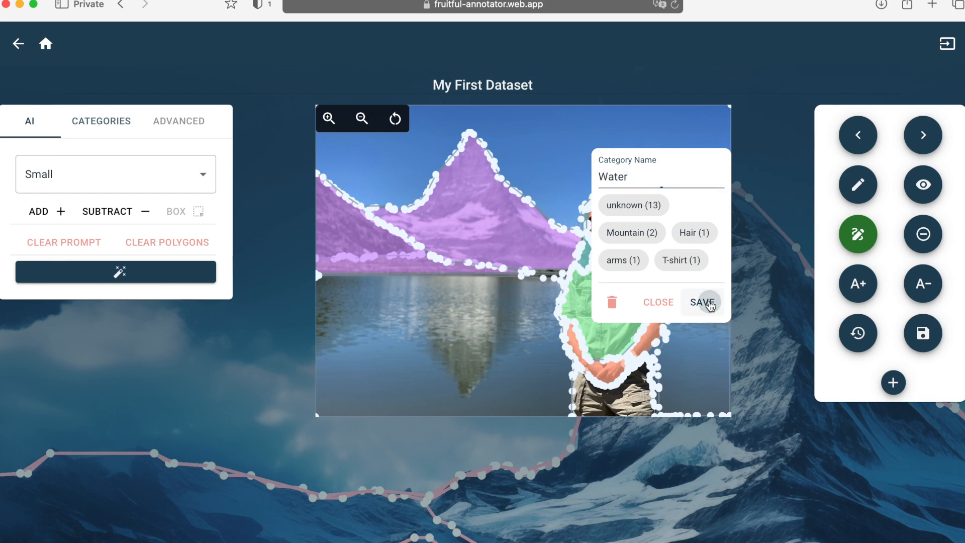
click(857, 235)
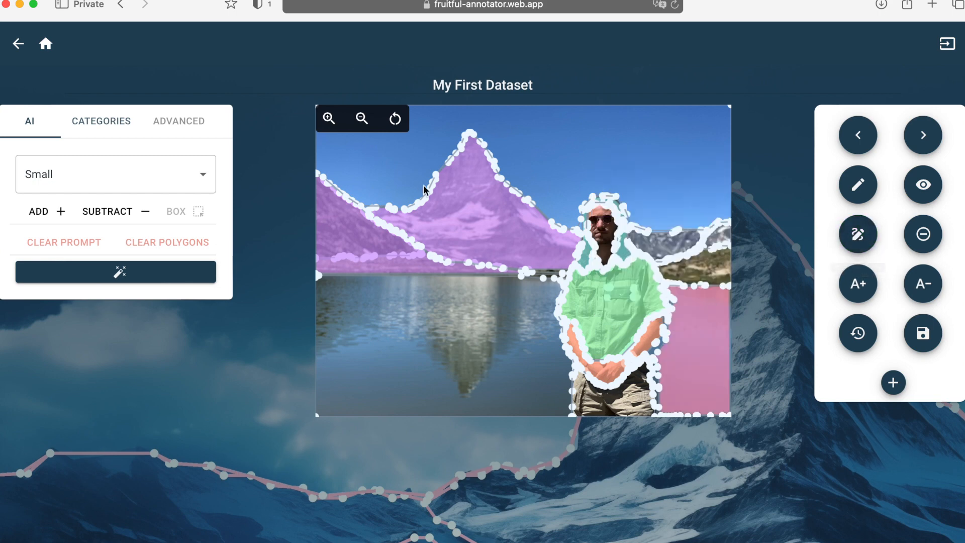
Shrink the vertex dots and zoom in on the bright snow patch
click(917, 284)
click(918, 284)
click(918, 284)
click(918, 284)
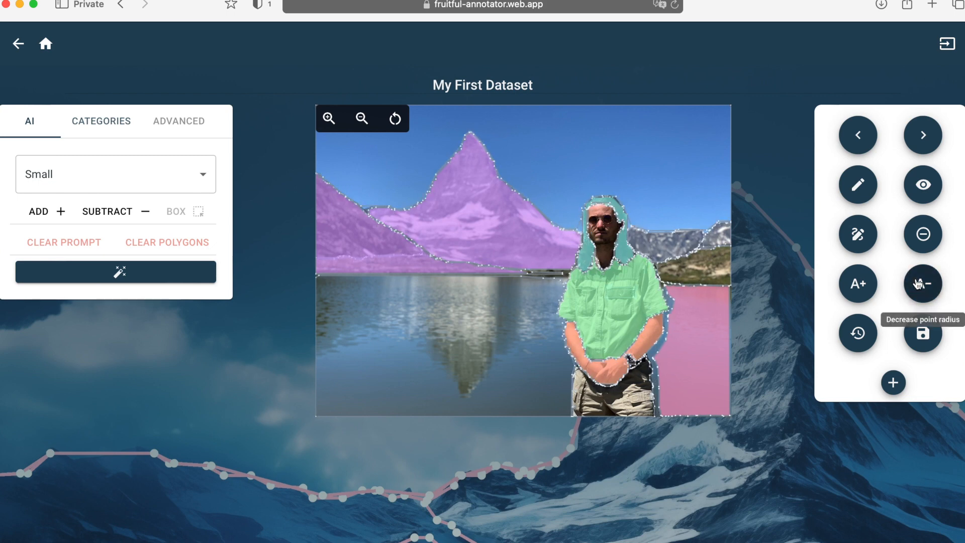
click(330, 123)
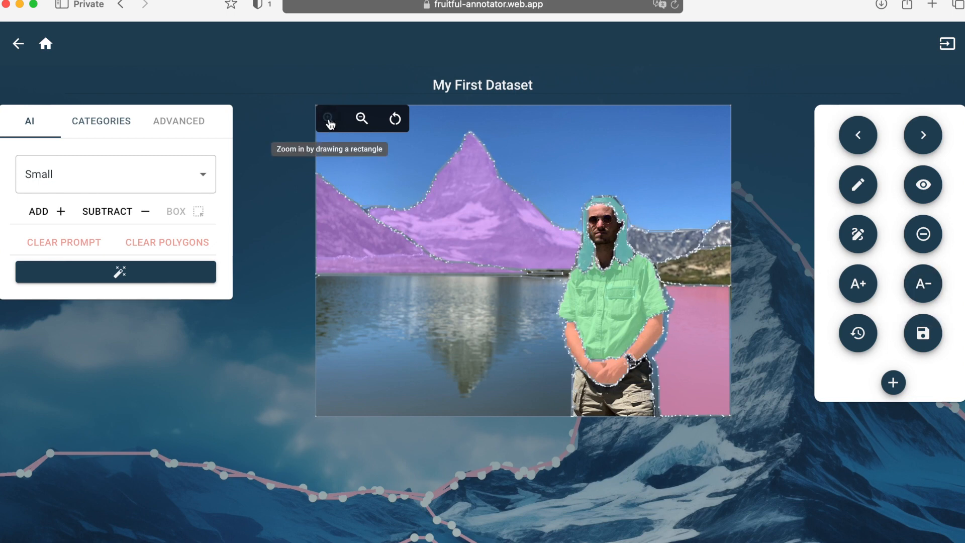
click(667, 259)
click(667, 258)
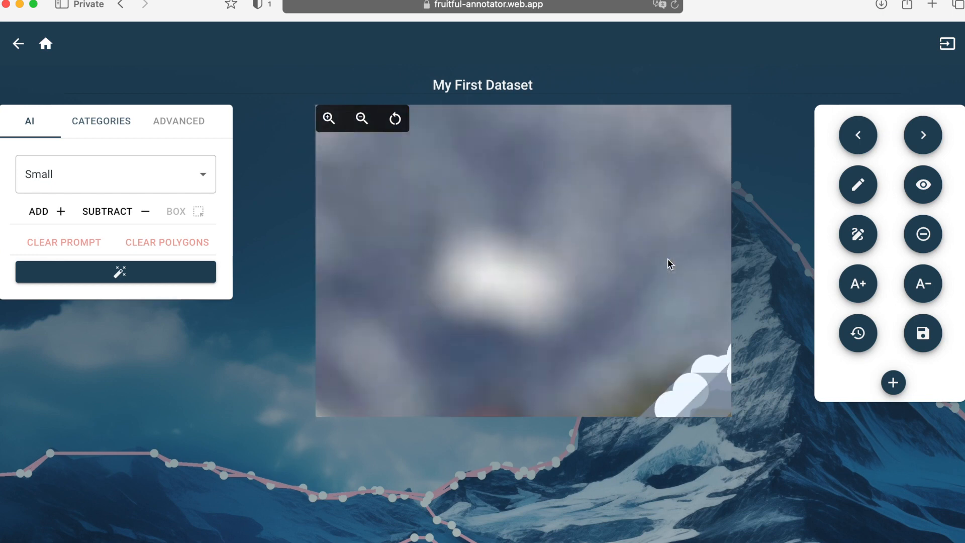
Draw a four-corner polygon around the bright patch, label it Snow, and reset the view
click(854, 187)
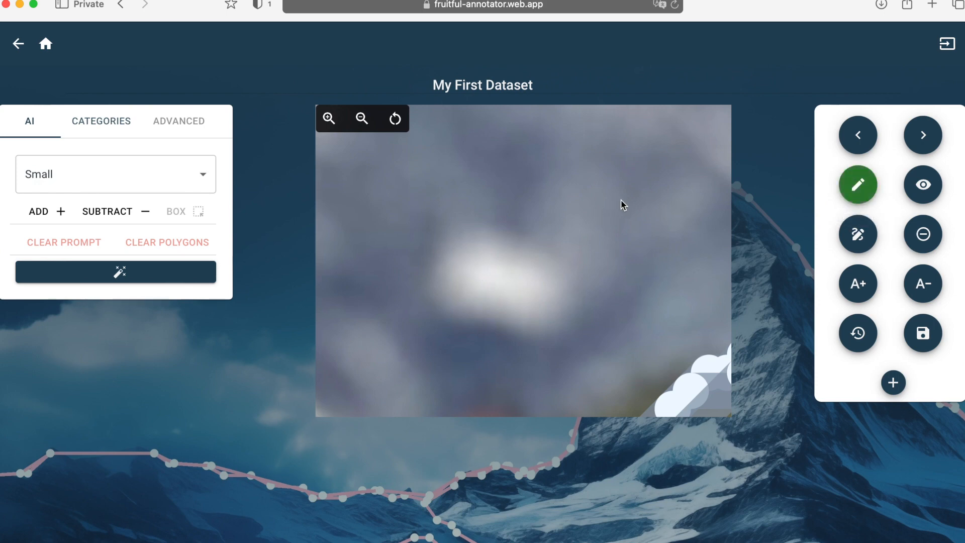
click(472, 198)
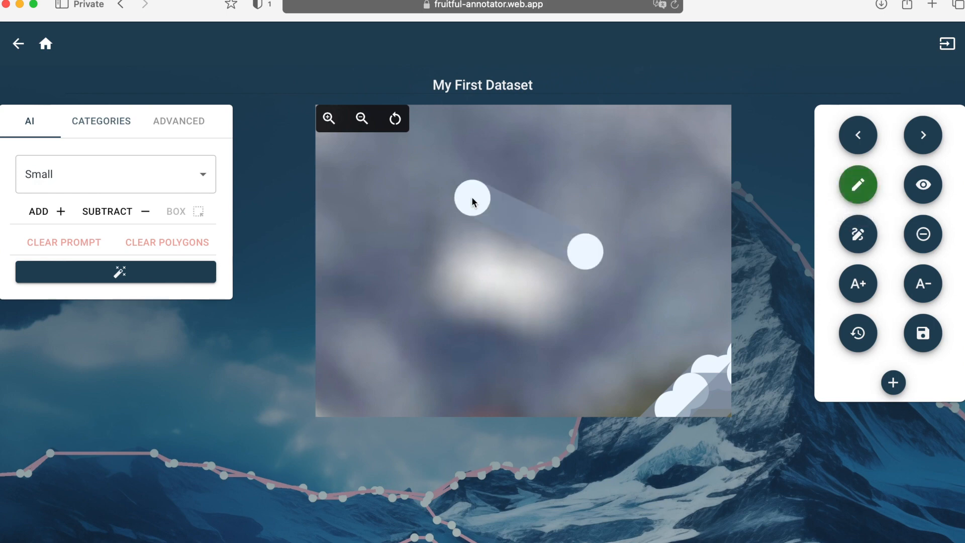
click(399, 287)
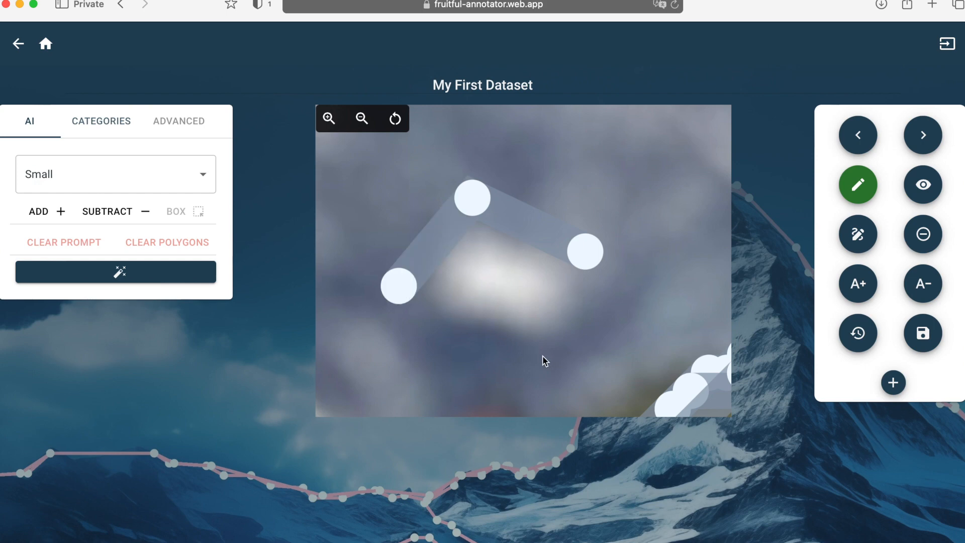
click(543, 356)
click(591, 254)
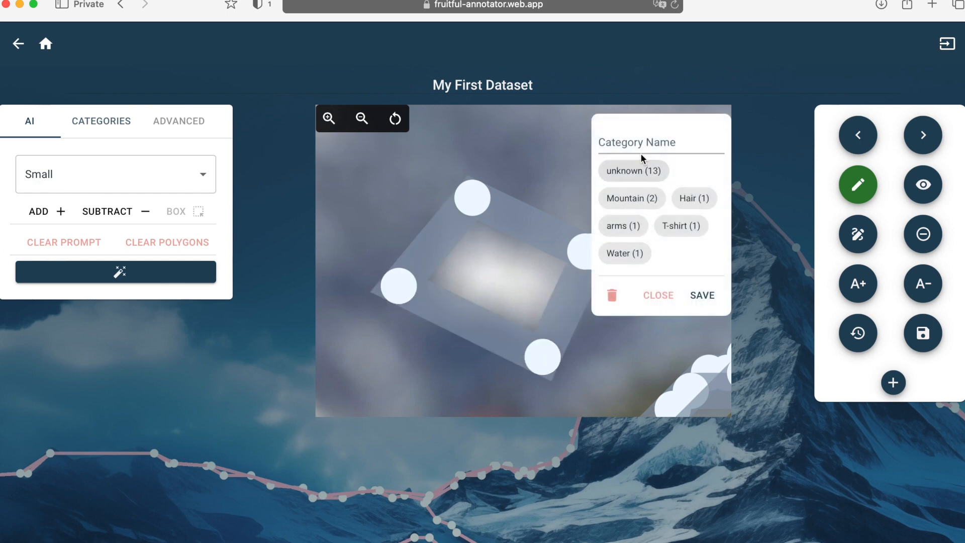
click(610, 144)
text(Snow)
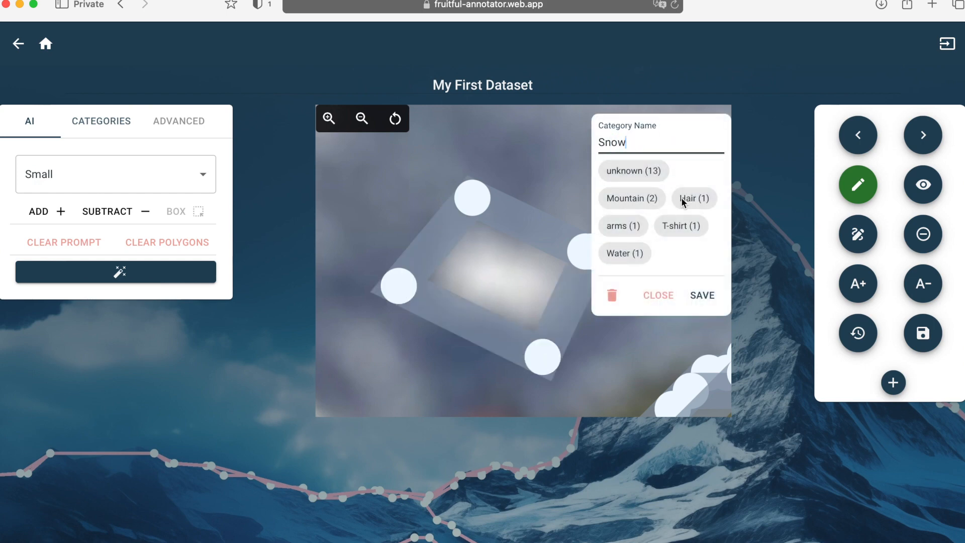
click(710, 296)
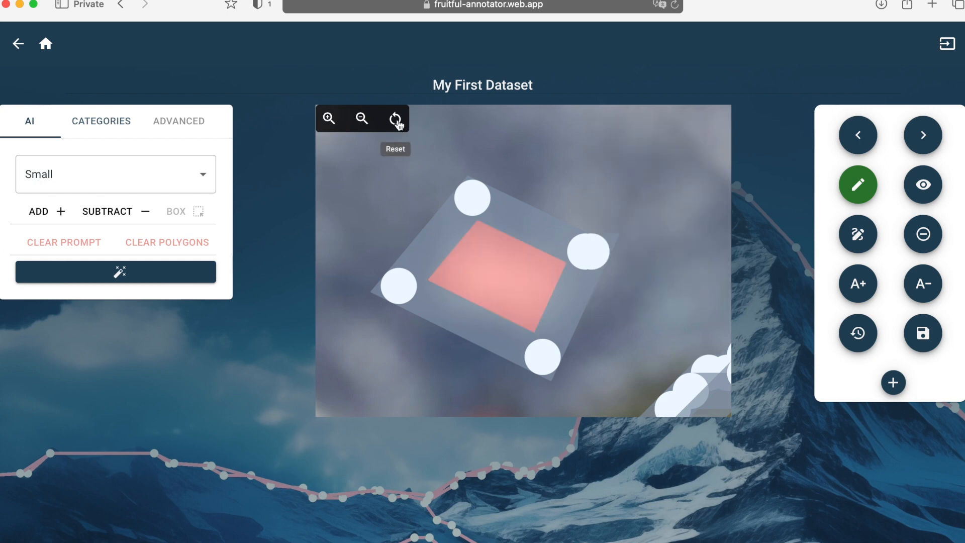
click(396, 119)
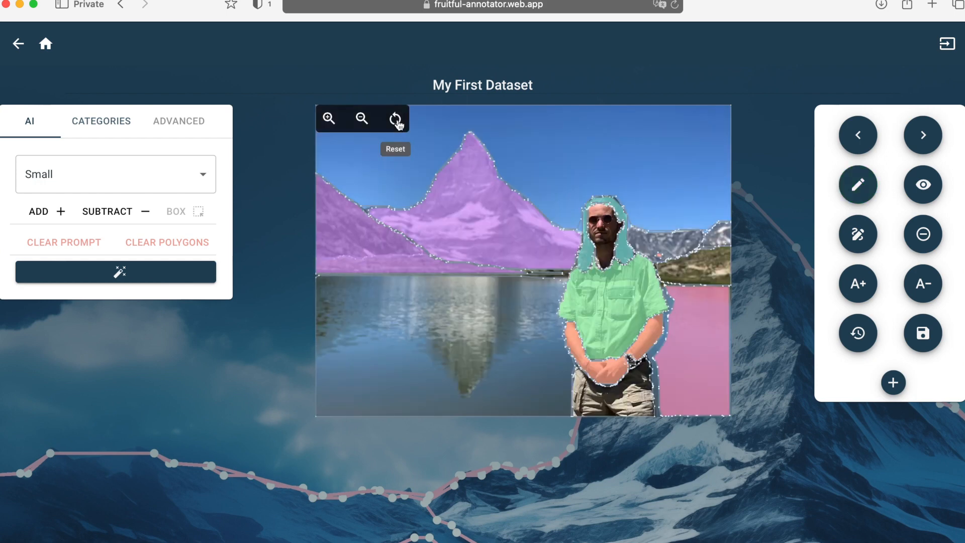
Delete the unknown category and save the annotation
click(125, 129)
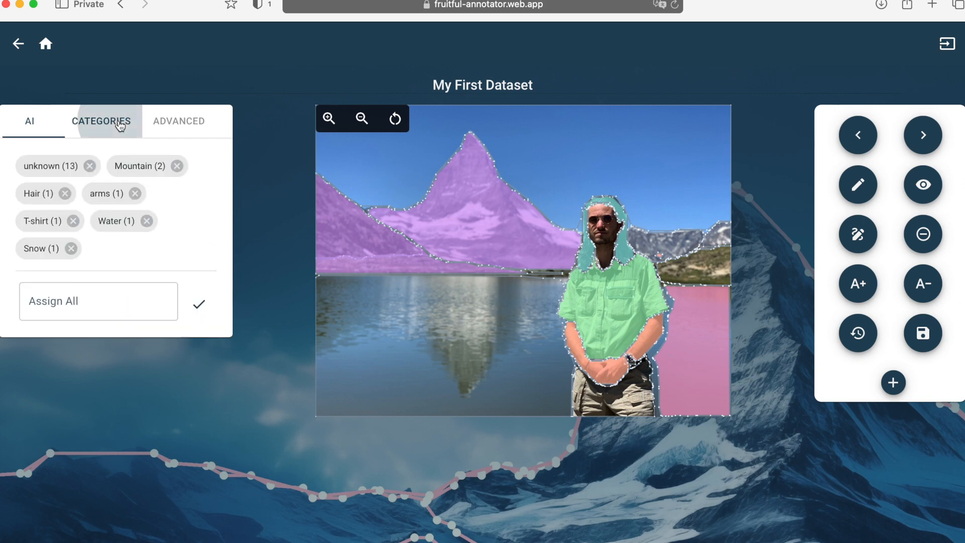
click(89, 166)
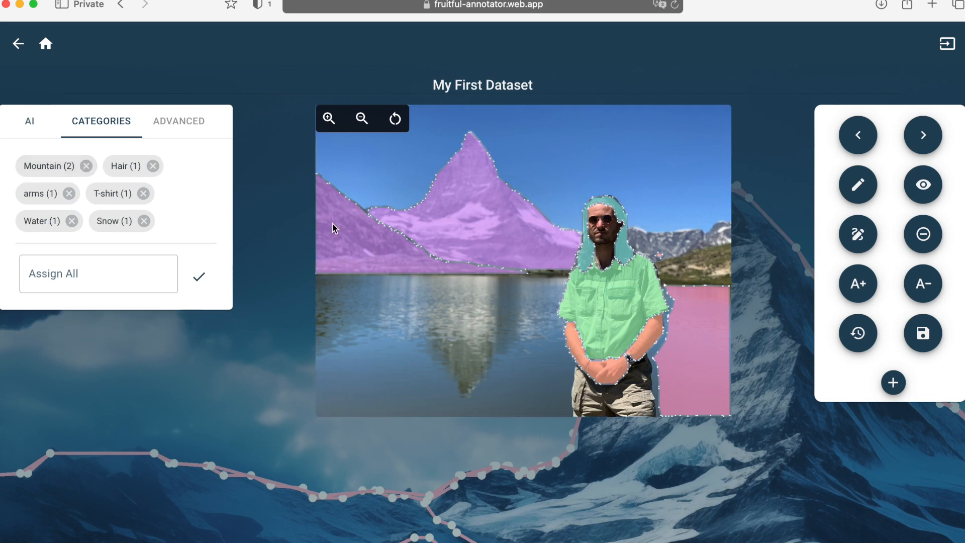
click(922, 334)
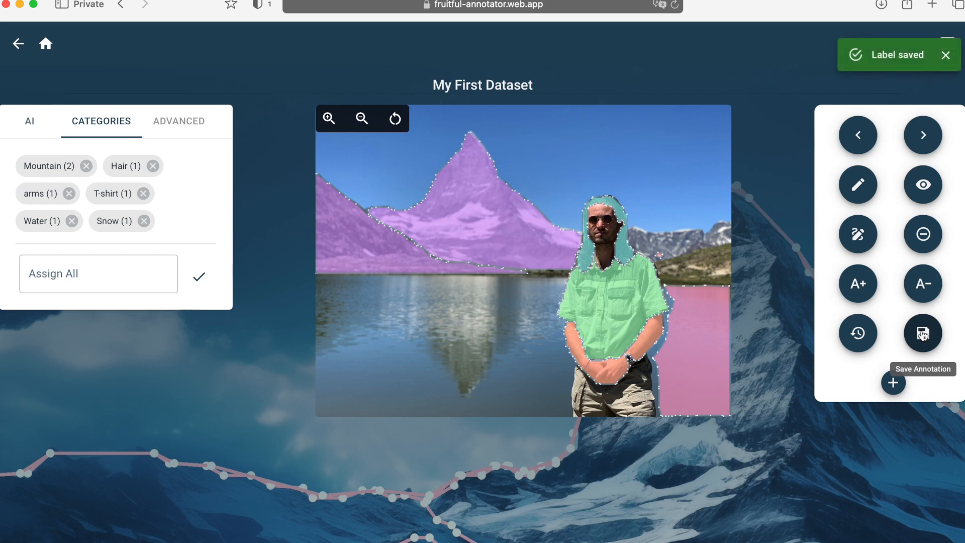
click(947, 56)
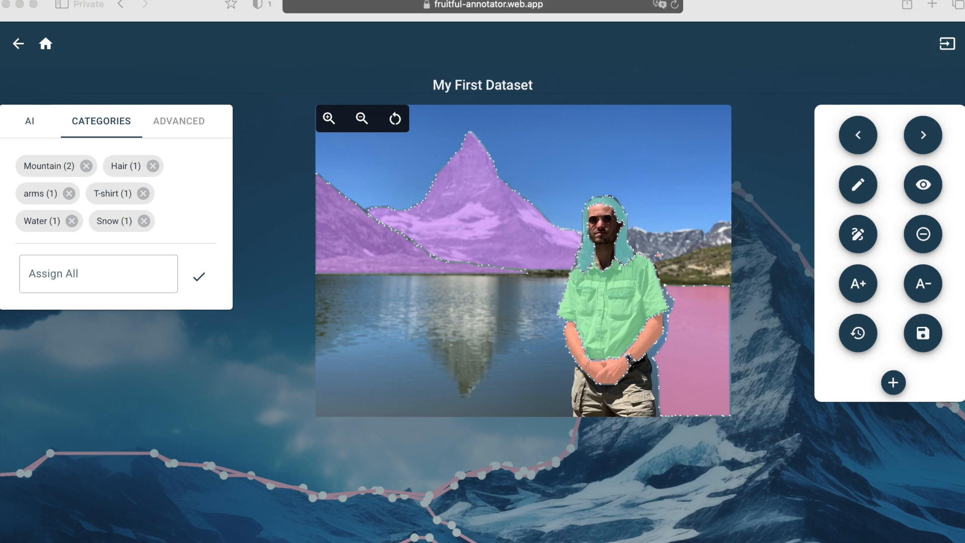
Download the overlay image as example_img-9.png and open it from Downloads
click(892, 383)
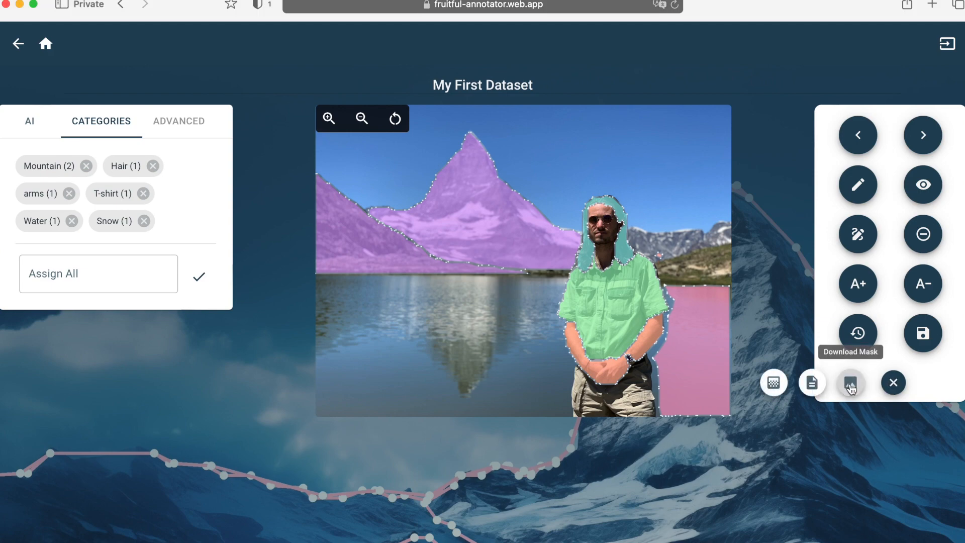
click(774, 384)
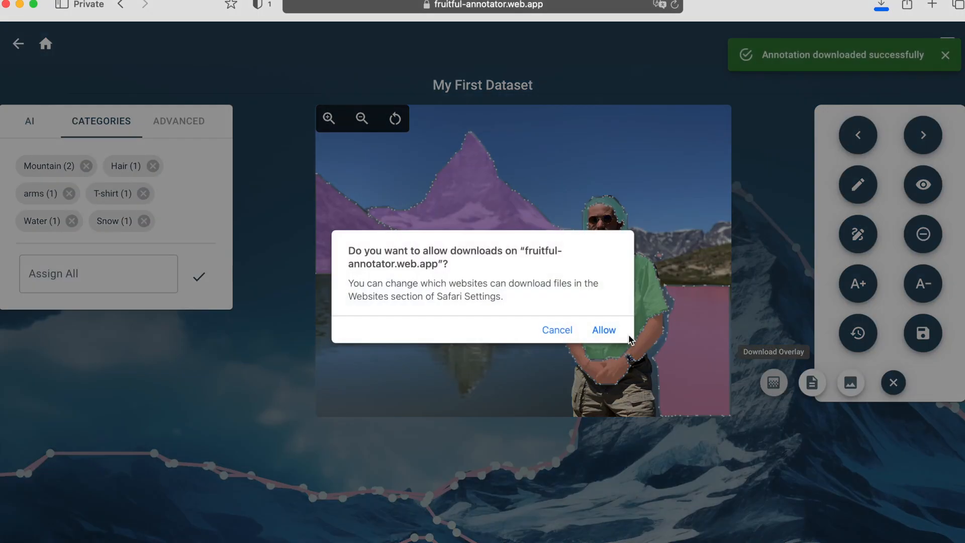
click(628, 333)
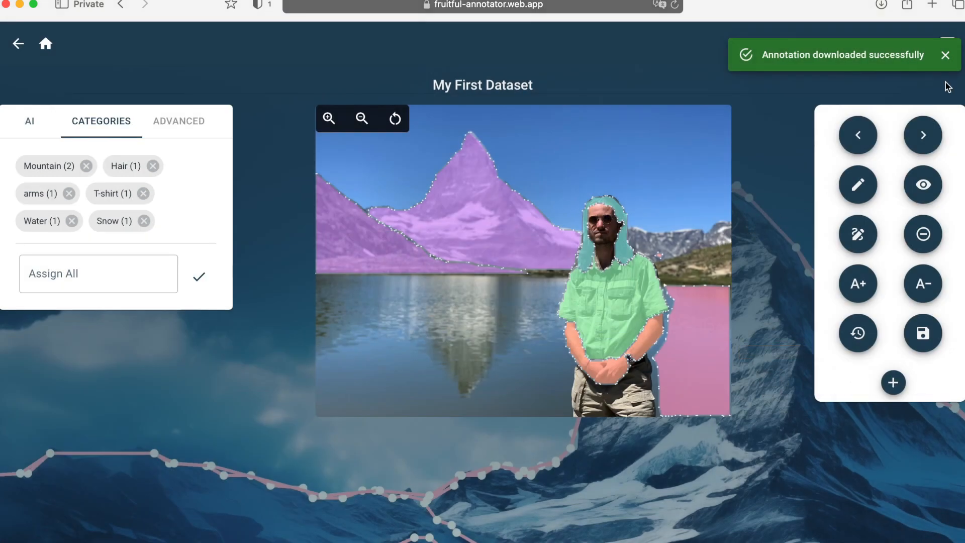
click(945, 57)
click(880, 6)
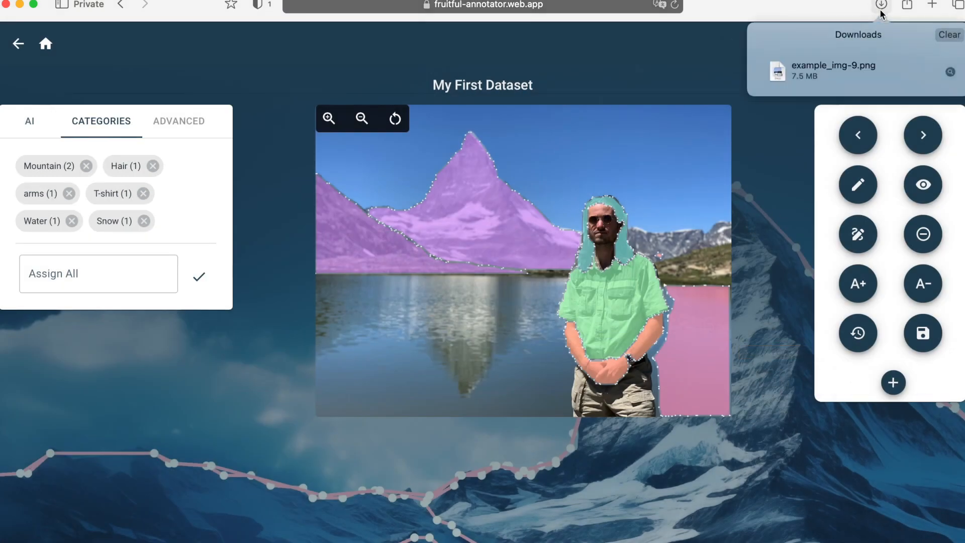
double_click(849, 69)
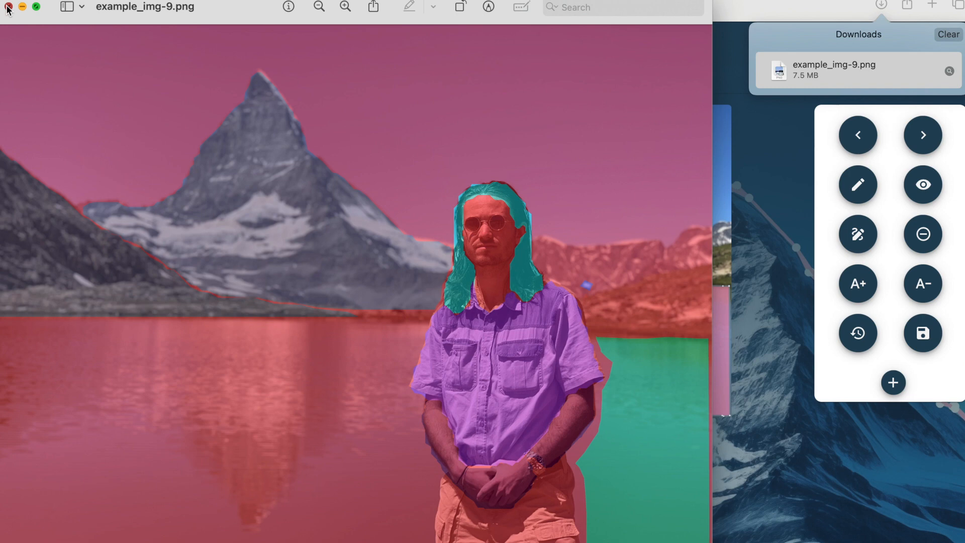
Close the overlay preview, download the mask as example_img-10.png and open it
click(7, 9)
mouse_move(893, 382)
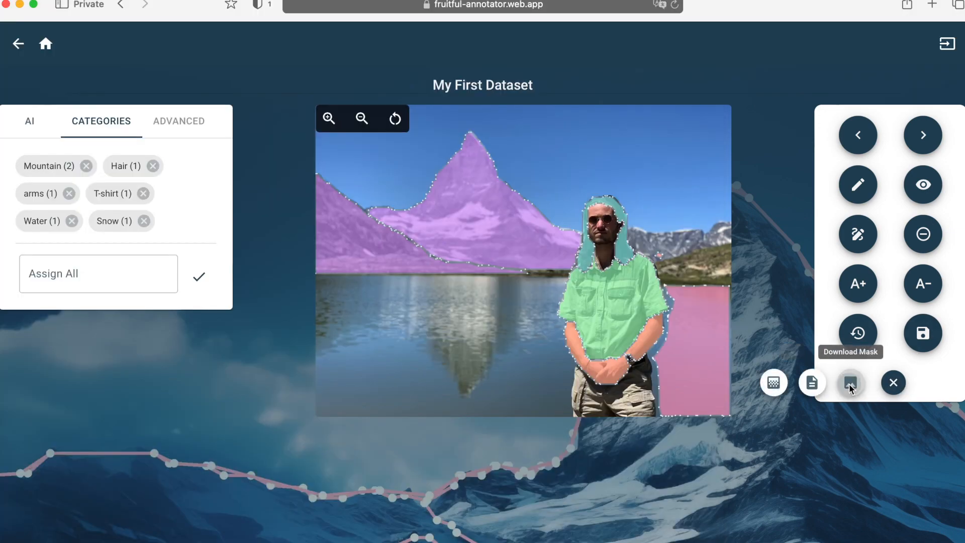
click(849, 384)
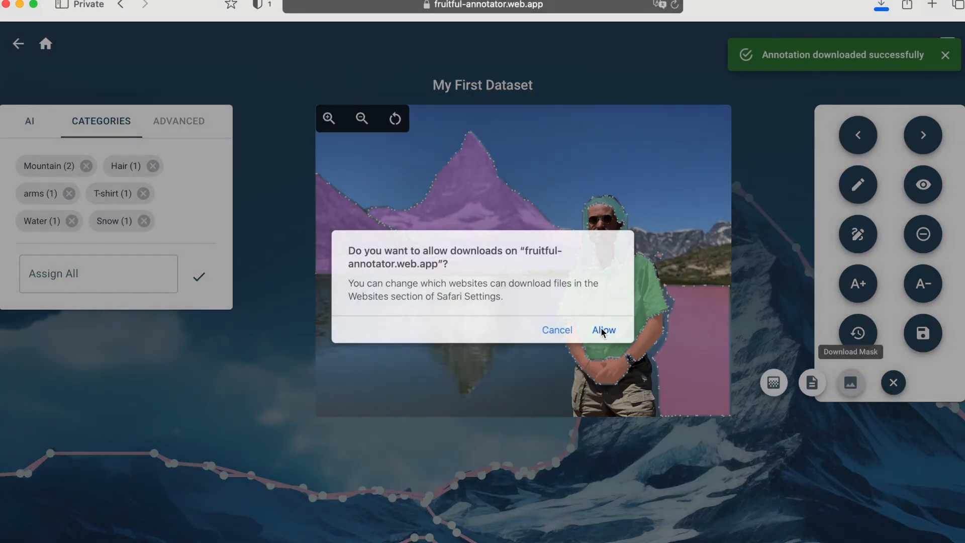
click(603, 330)
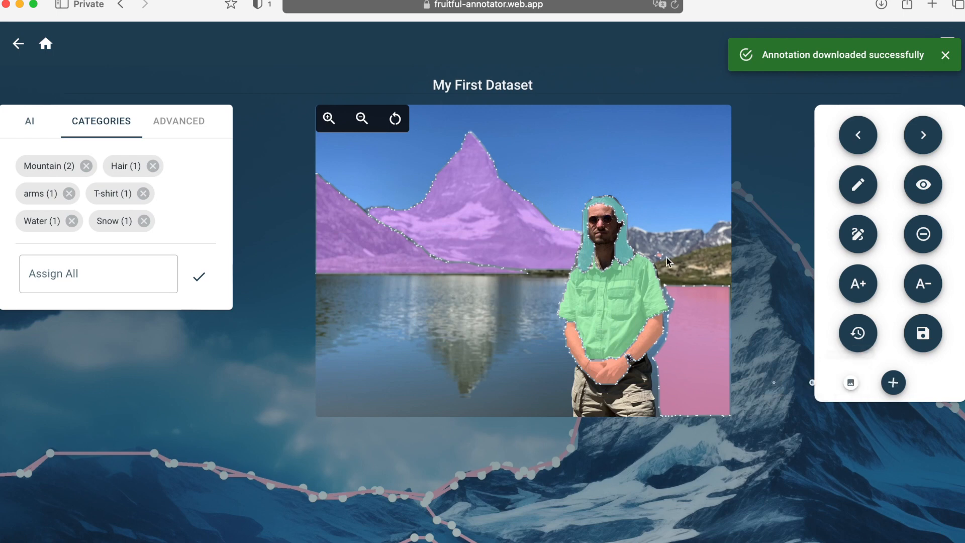
click(943, 56)
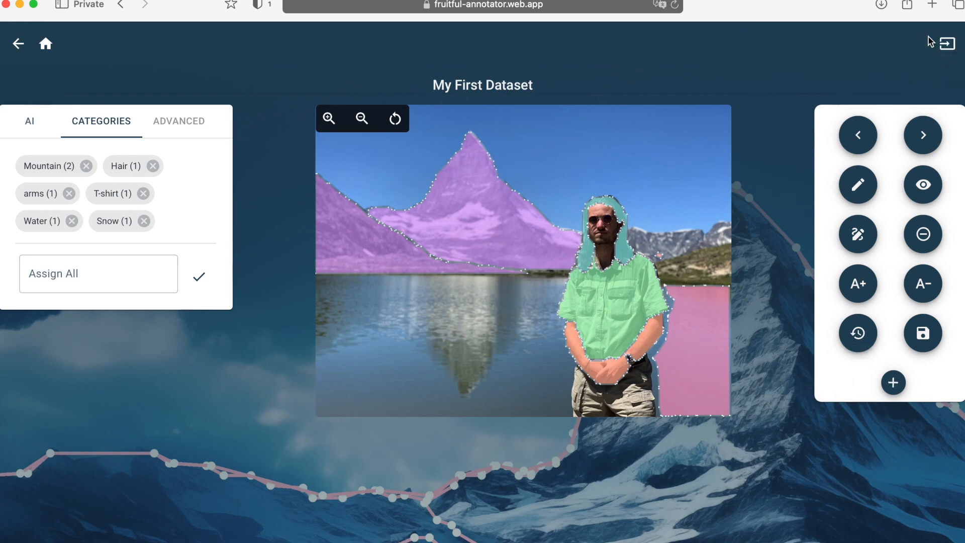
click(881, 5)
double_click(866, 67)
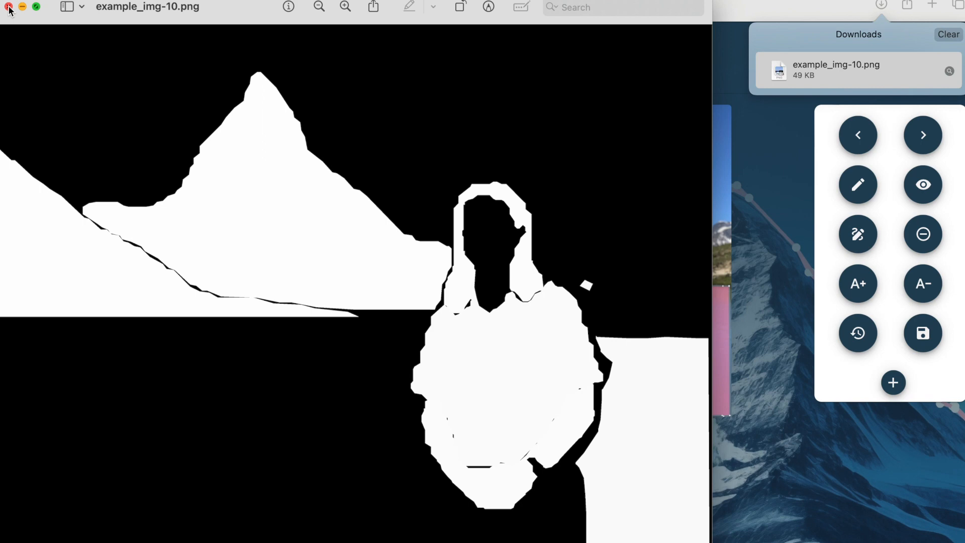
Close the example_img-10.png mask in Preview after checking the white-on-black regions
click(8, 6)
click(8, 7)
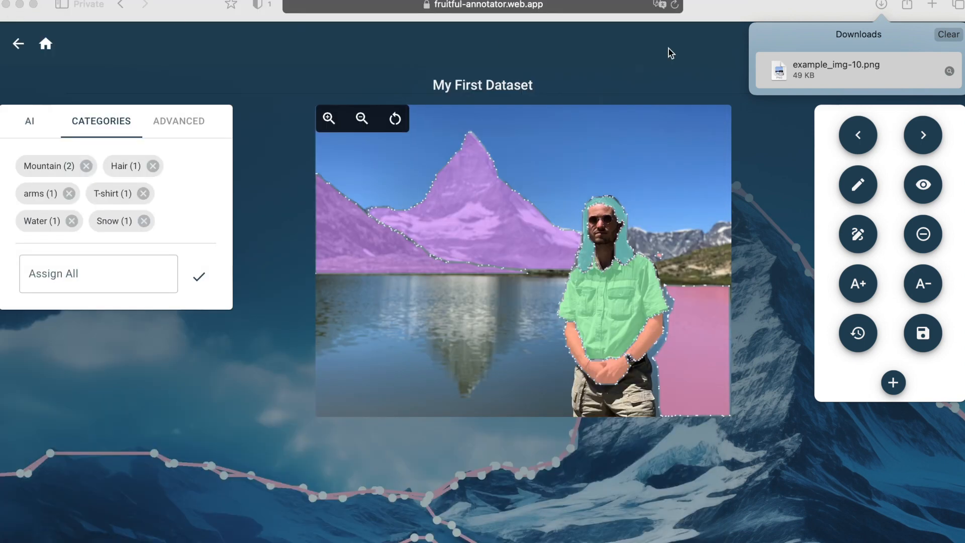
Clear Safari's list of recent downloads
click(948, 36)
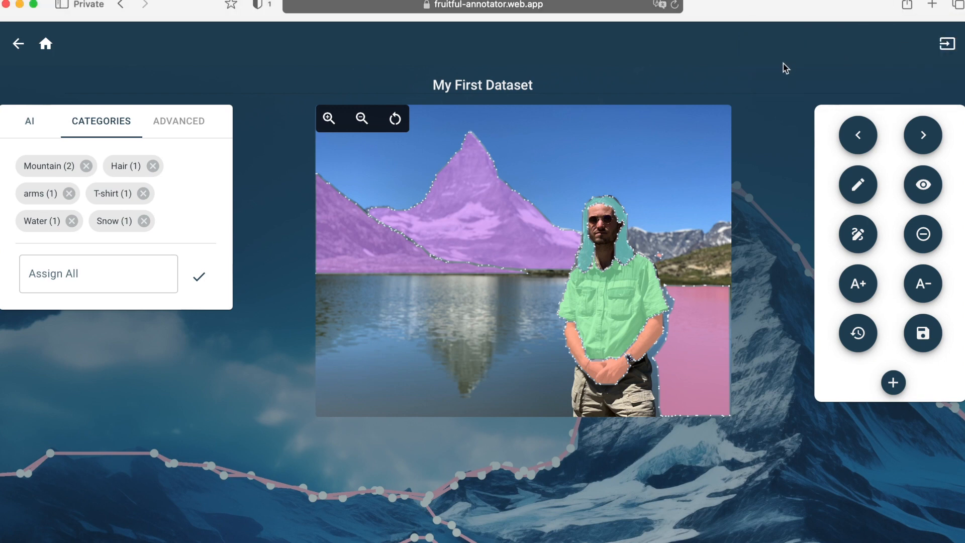